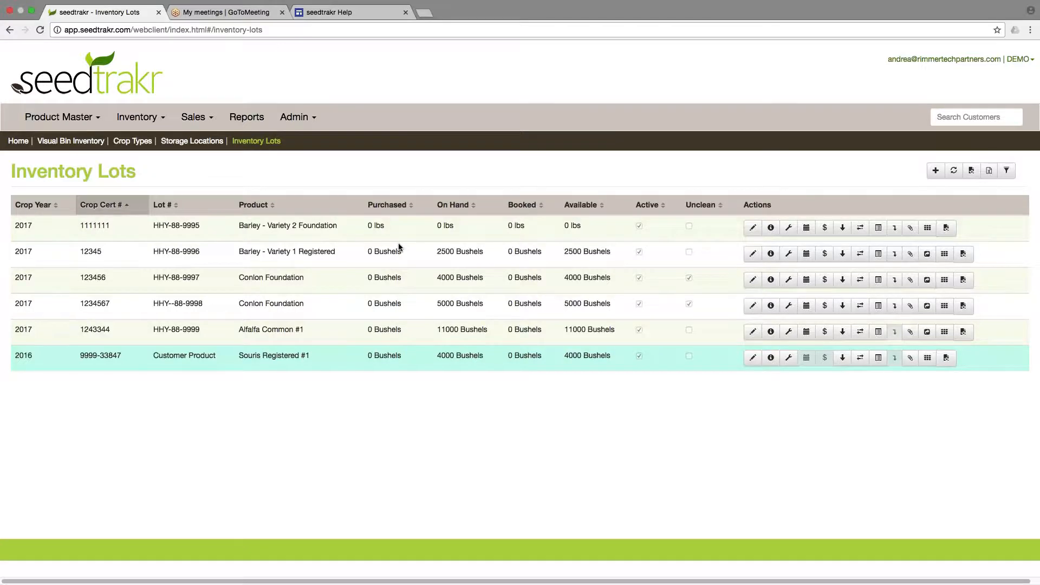
Step: Show the inventory storage amounts for Conlon Foundation lot HHY--88-9998 and refresh the lot list
left_click(399, 304)
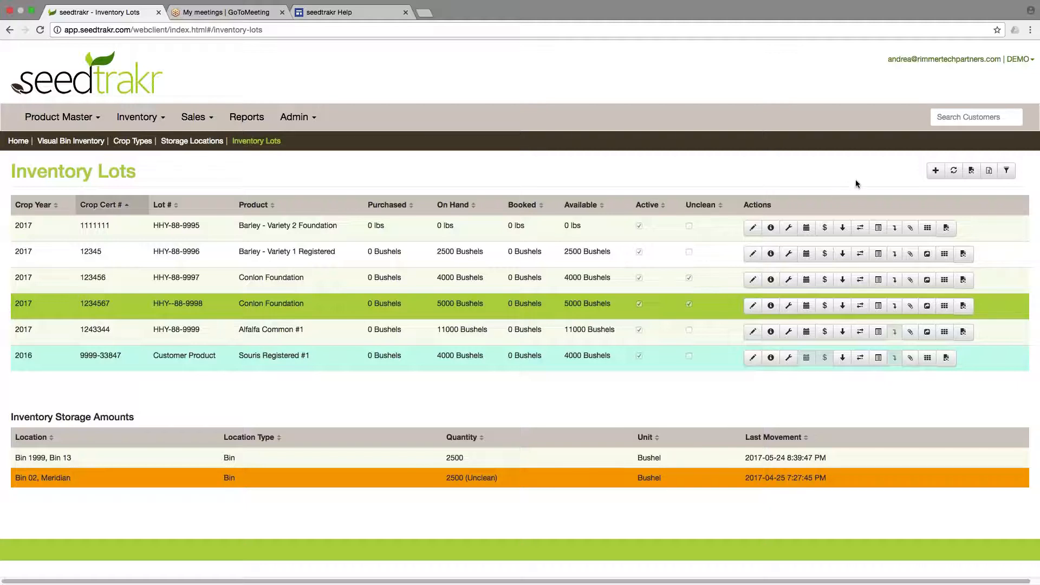
left_click(954, 173)
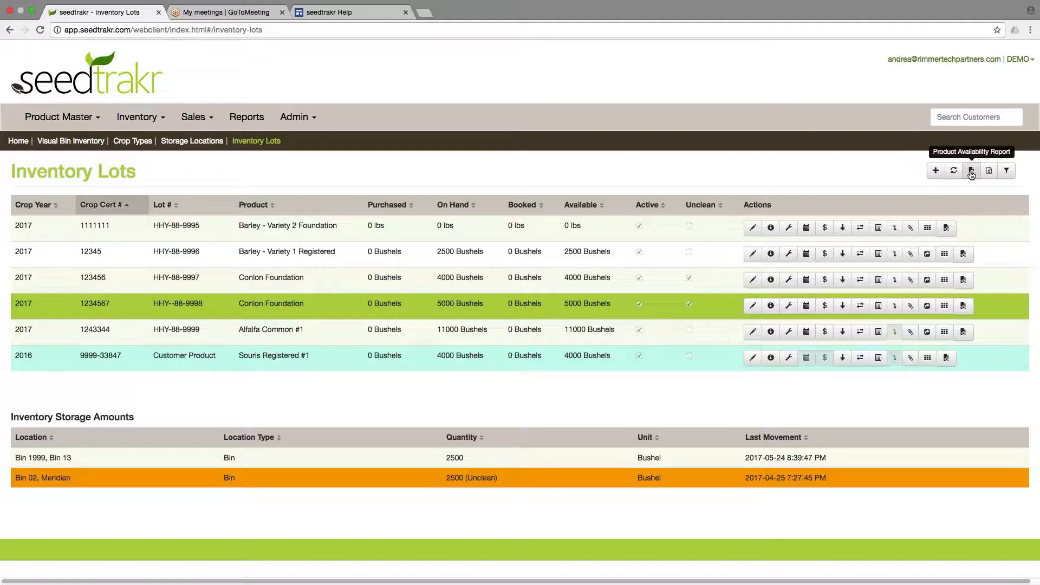
Step: Filter the inventory lots by crop type Barley, leaving the product filter blank
left_click(1006, 172)
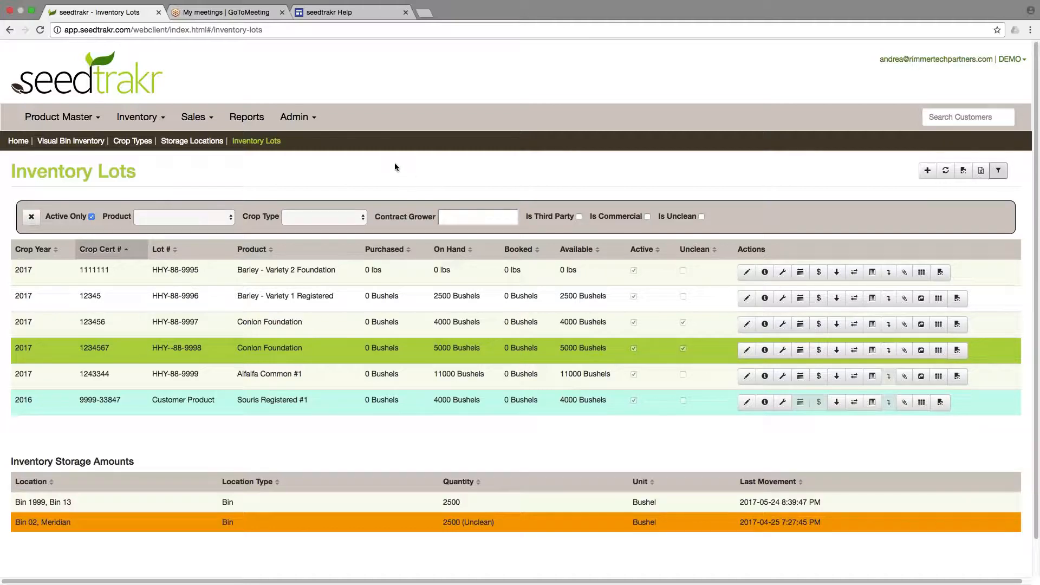
left_click(330, 217)
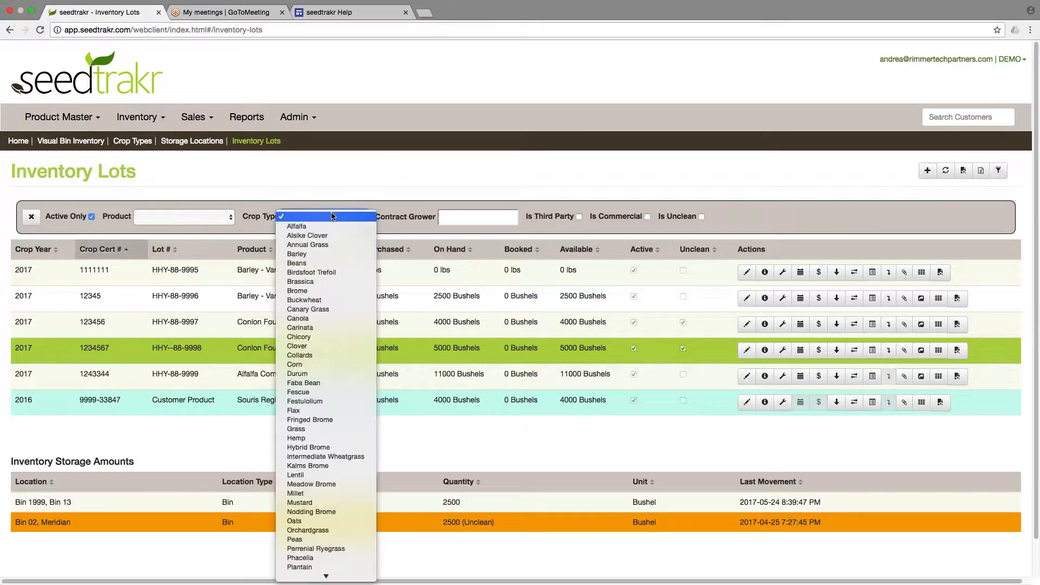
left_click(317, 254)
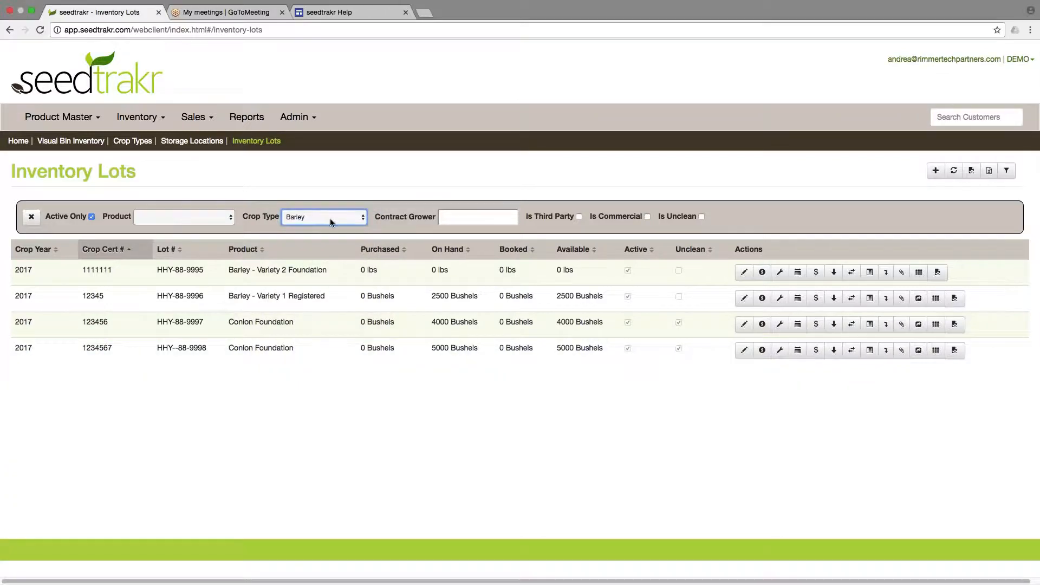
left_click(172, 217)
left_click(174, 219)
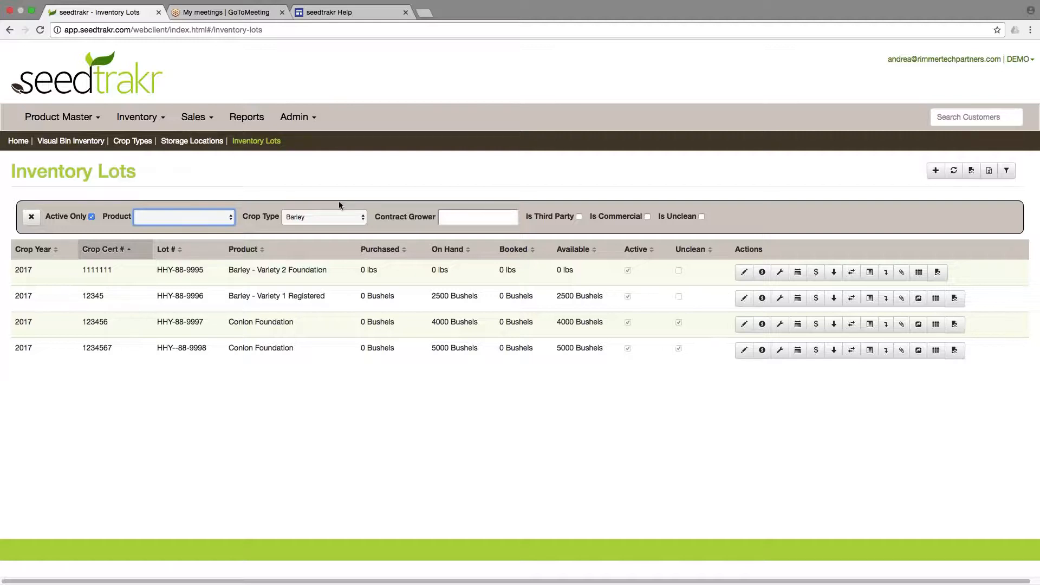
Step: Clear the crop type filter and hide the filter options
left_click(31, 217)
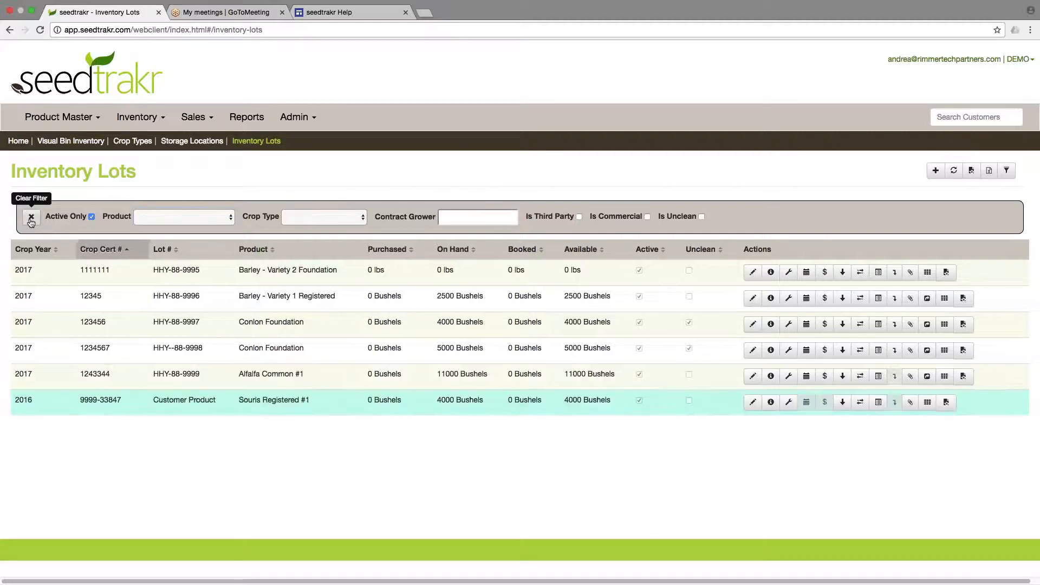
left_click(1006, 170)
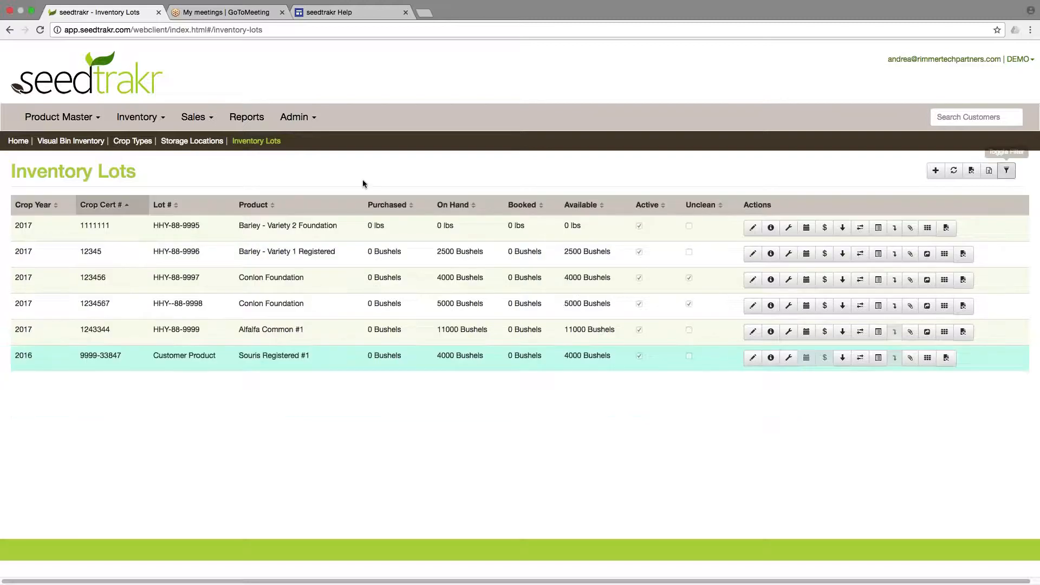
left_click(539, 171)
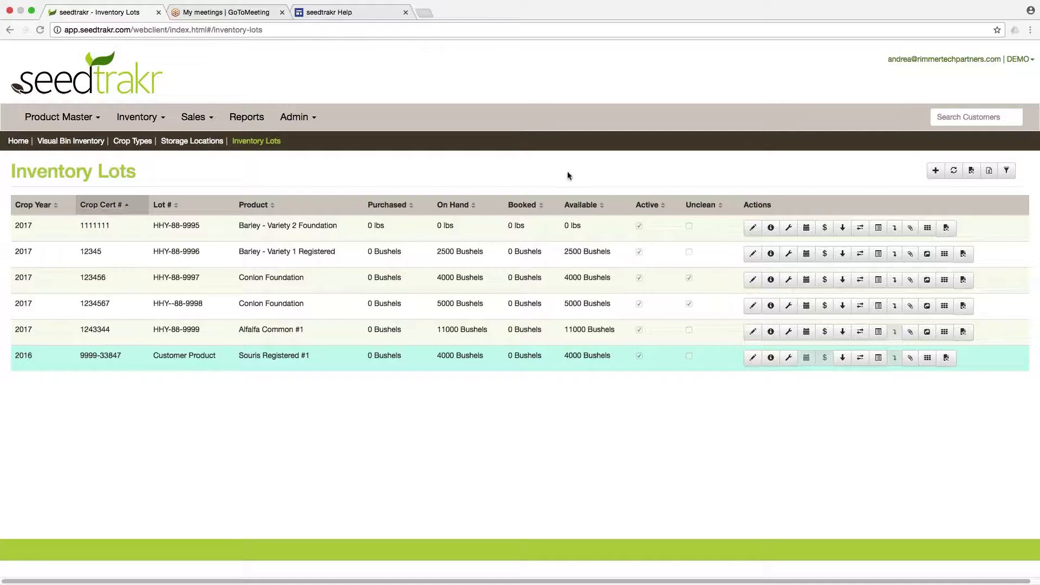
Step: Start a new inventory lot with crop year 2017, product Conlon Foundation and sequence number 666666
left_click(935, 171)
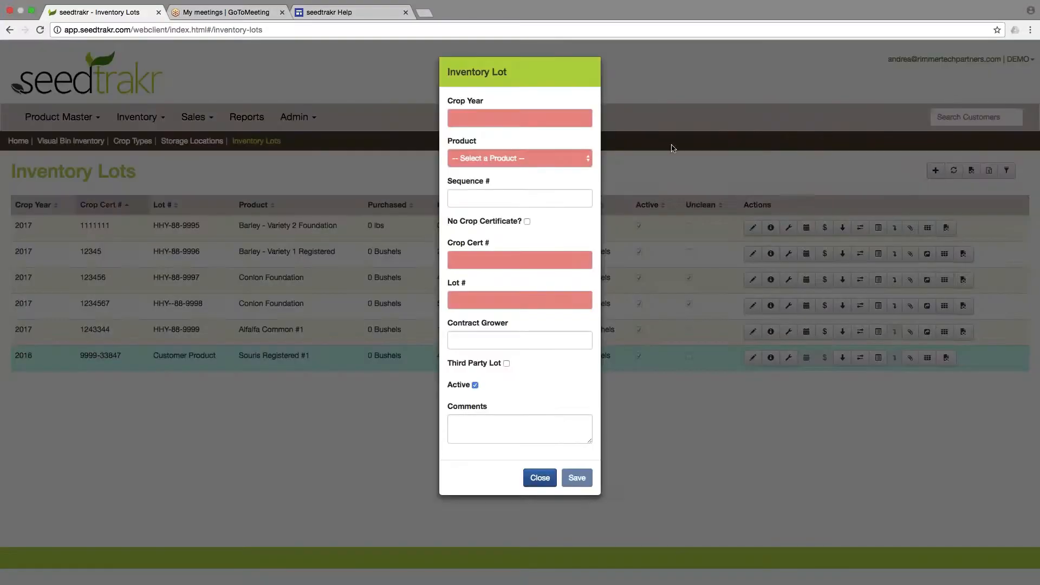
left_click(532, 119)
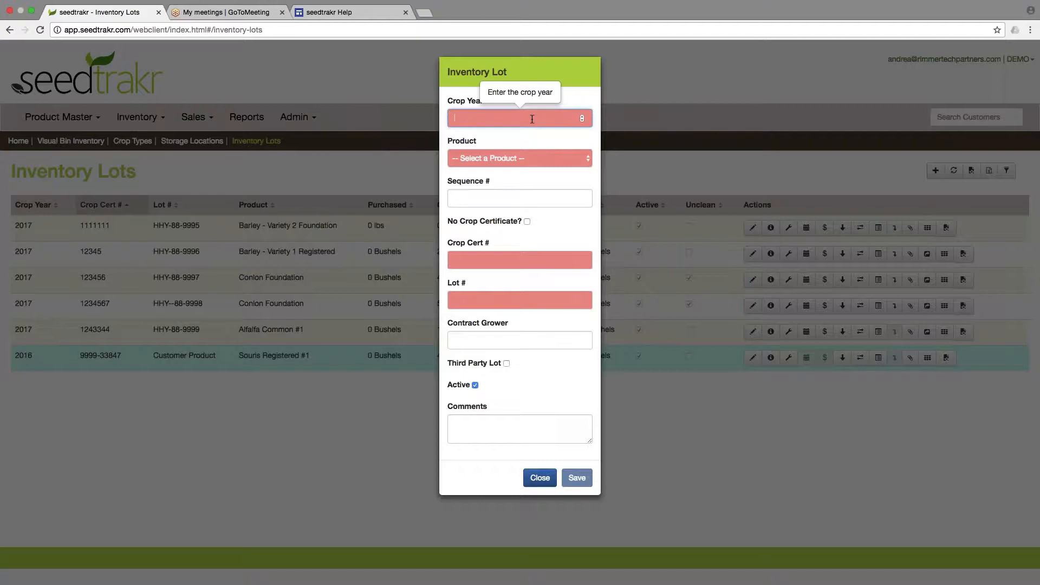
type("2017")
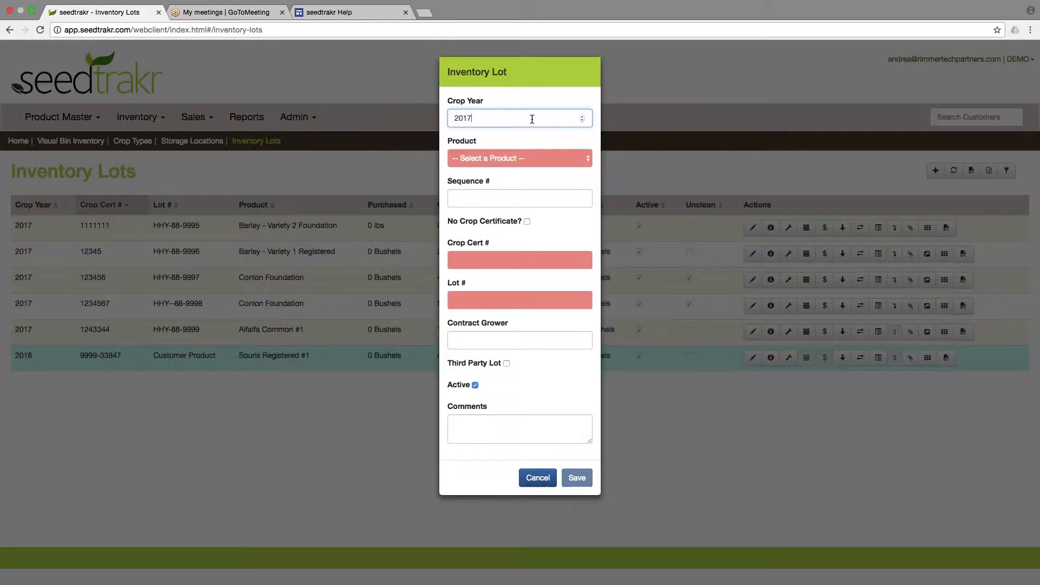
left_click(528, 158)
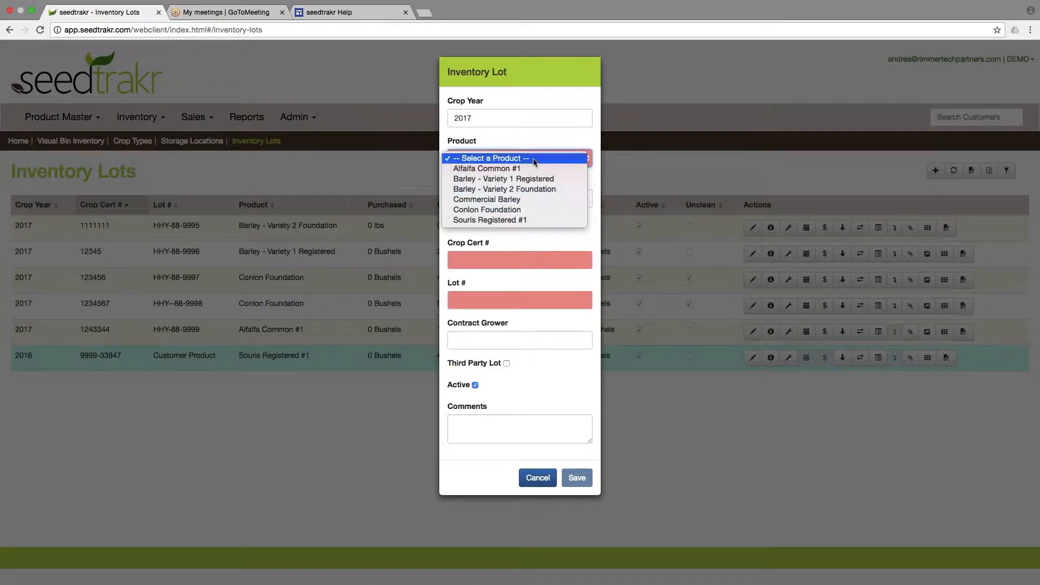
left_click(528, 210)
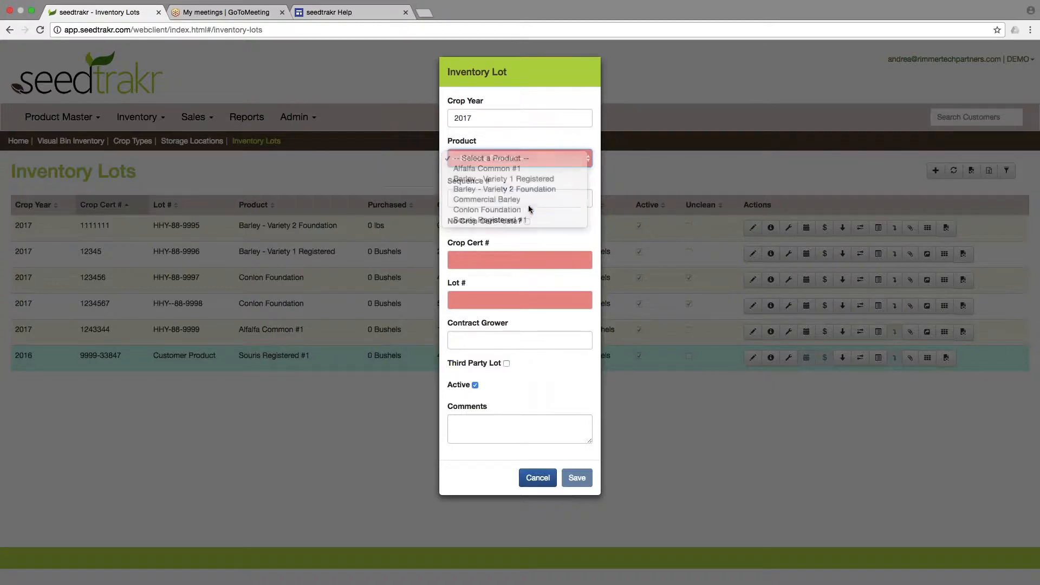
key("Tab")
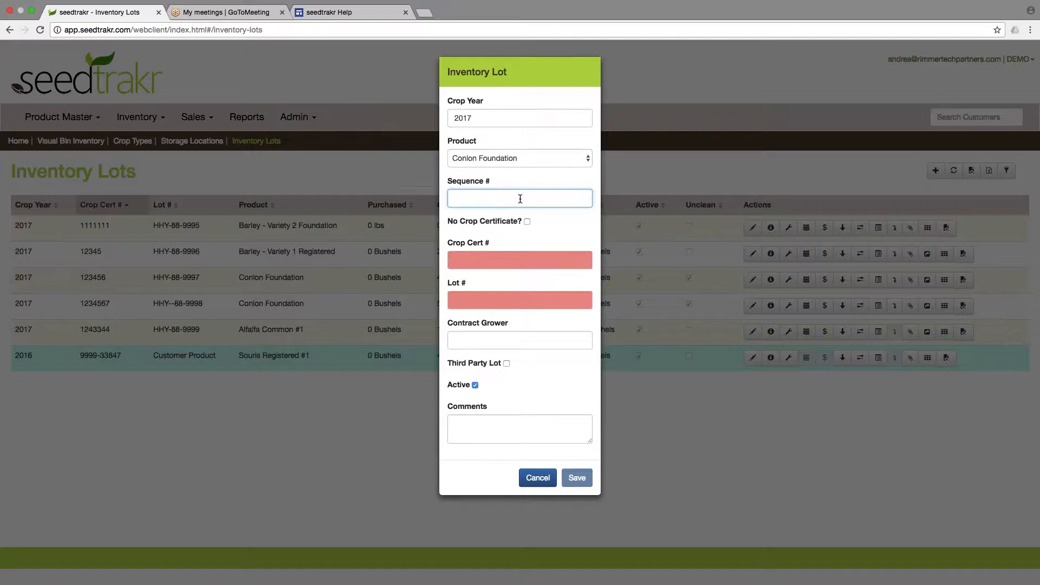
type("666666")
Step: Switch No Crop Certificate on and back off, and enter 1234567 as the crop certificate number
left_click(527, 221)
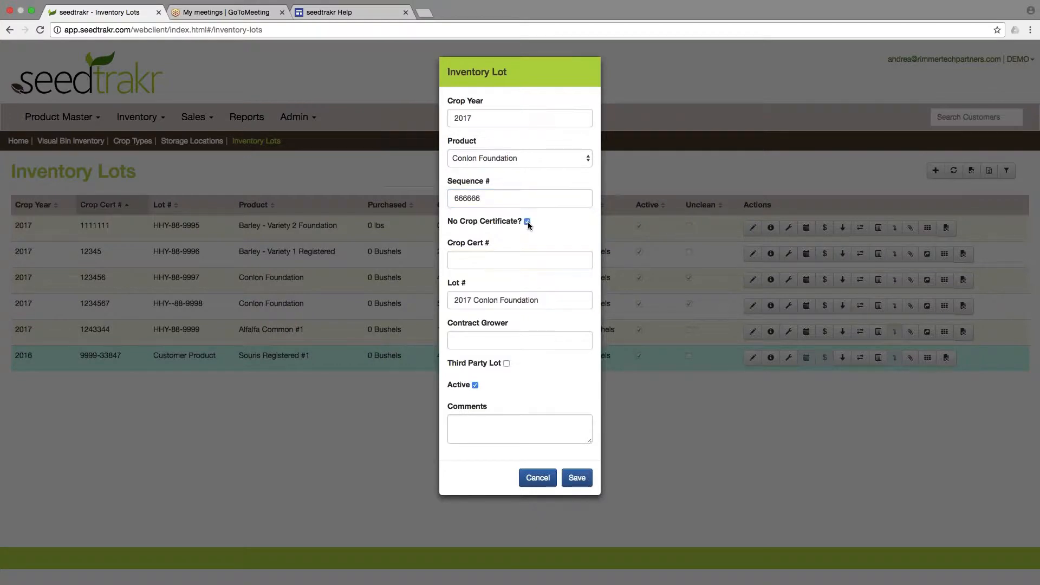
left_click(526, 222)
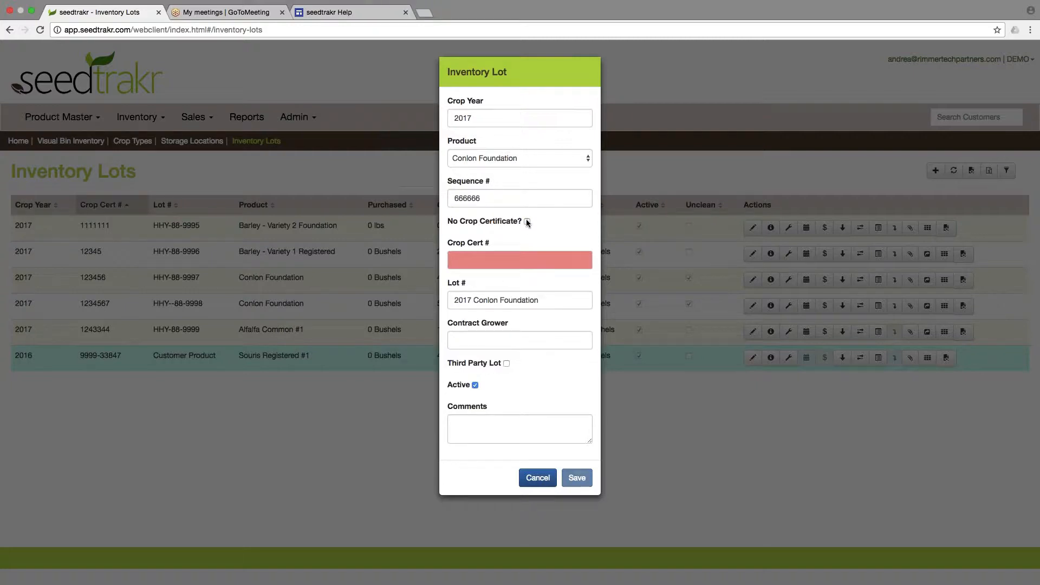
left_click(509, 261)
type("1234567")
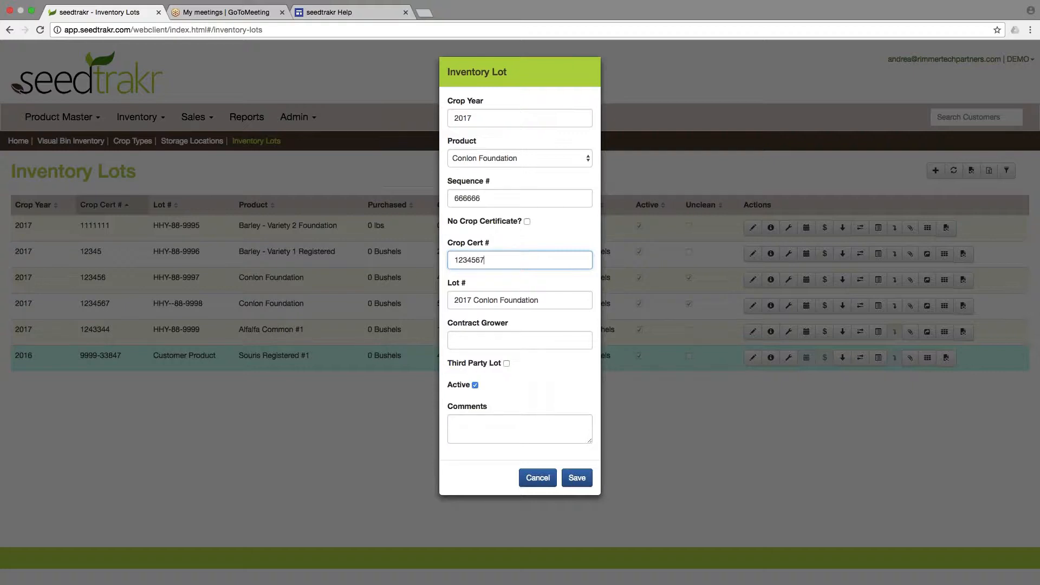
Step: Replace the generated lot number with "enter my own lot#"
triple_click(453, 301)
left_click(543, 301)
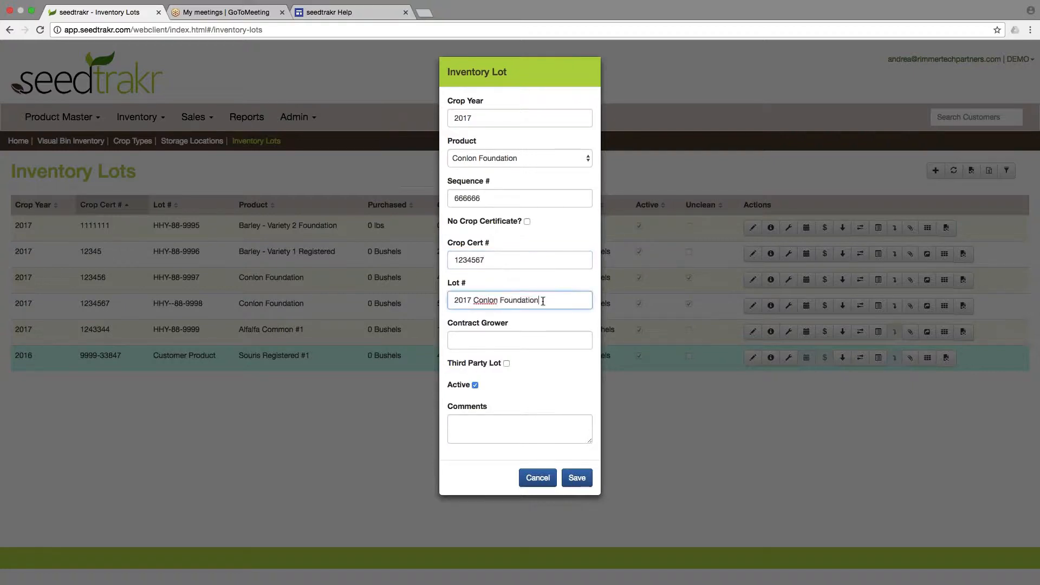
triple_click(552, 302)
left_click(552, 301)
left_click_drag(549, 301, 441, 302)
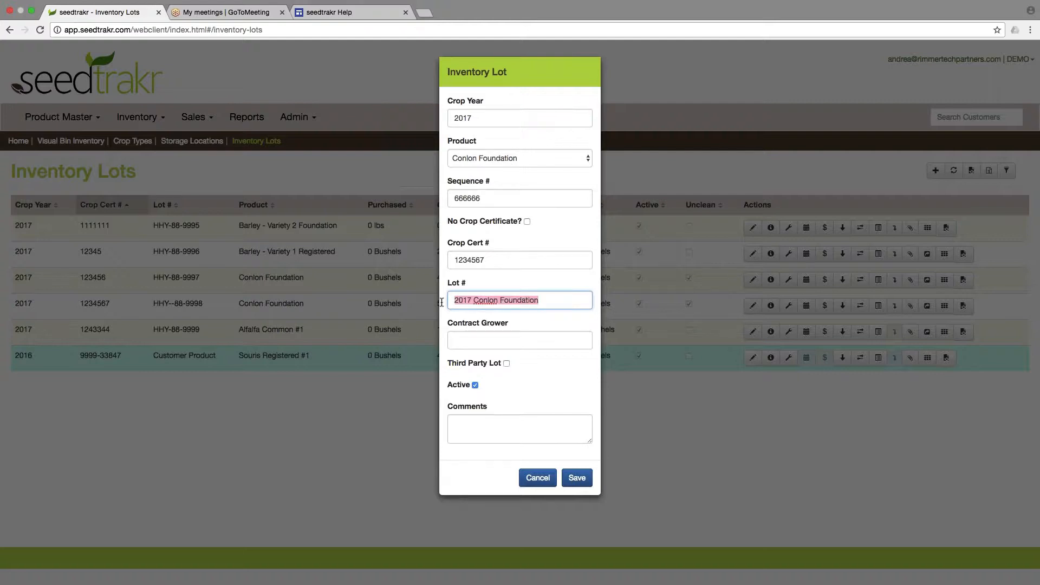
type("enter my own lot#")
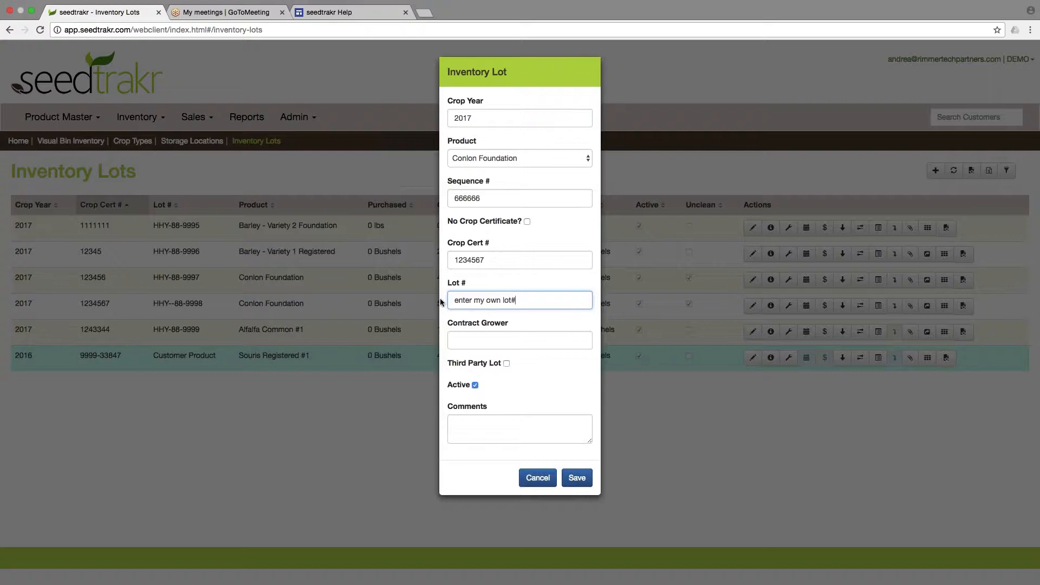
Step: Enter the contract grower's full name and set the contract grower consigned price to 4.00
key("Tab")
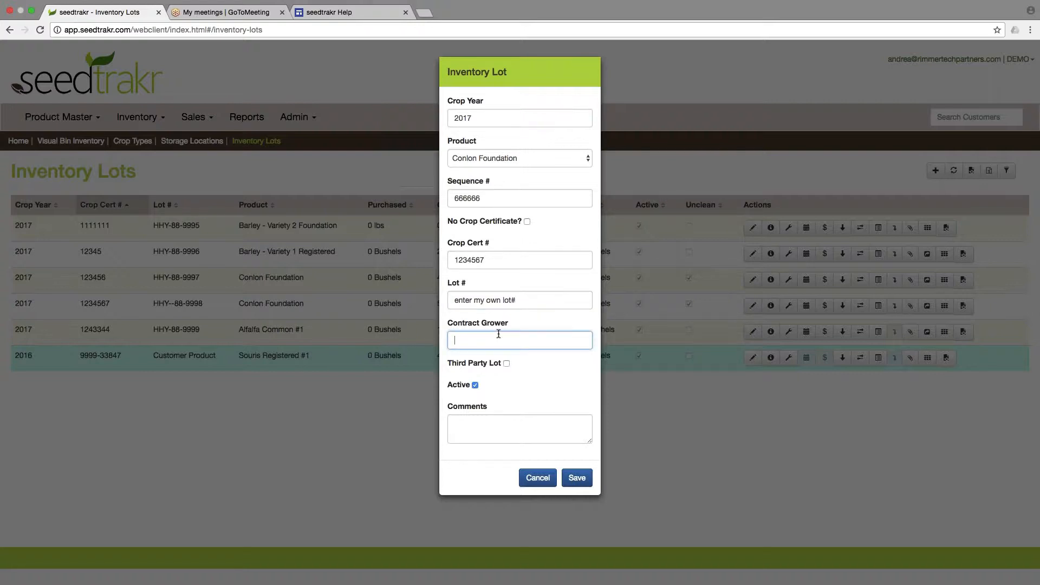
type("John Smith")
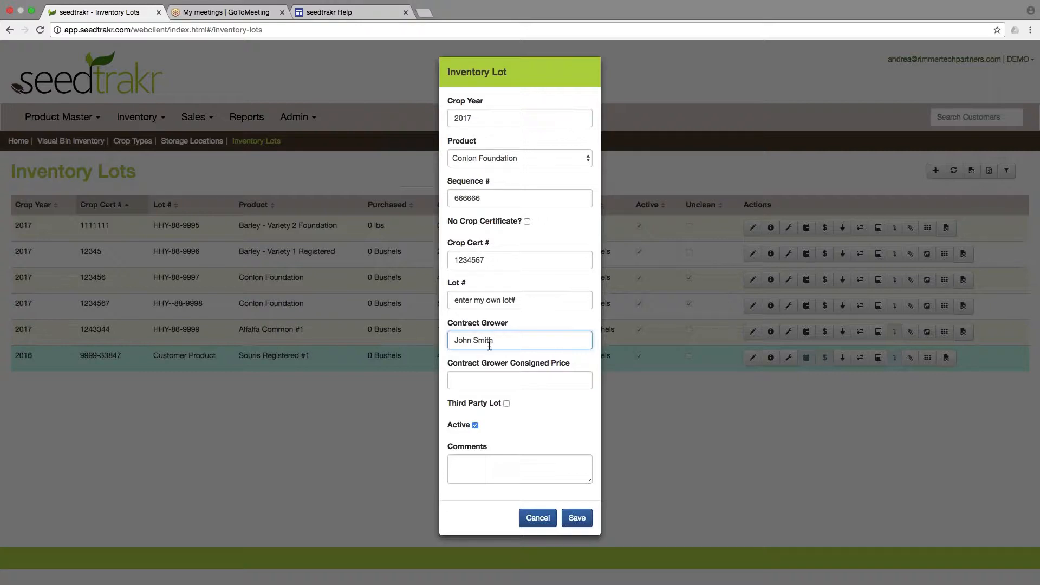
left_click(483, 380)
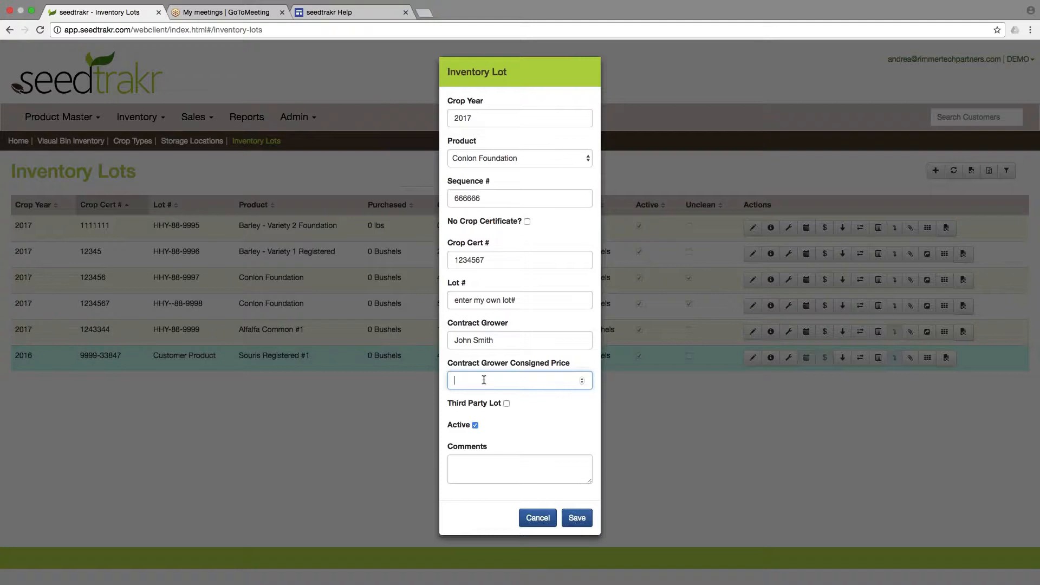
type("4.00")
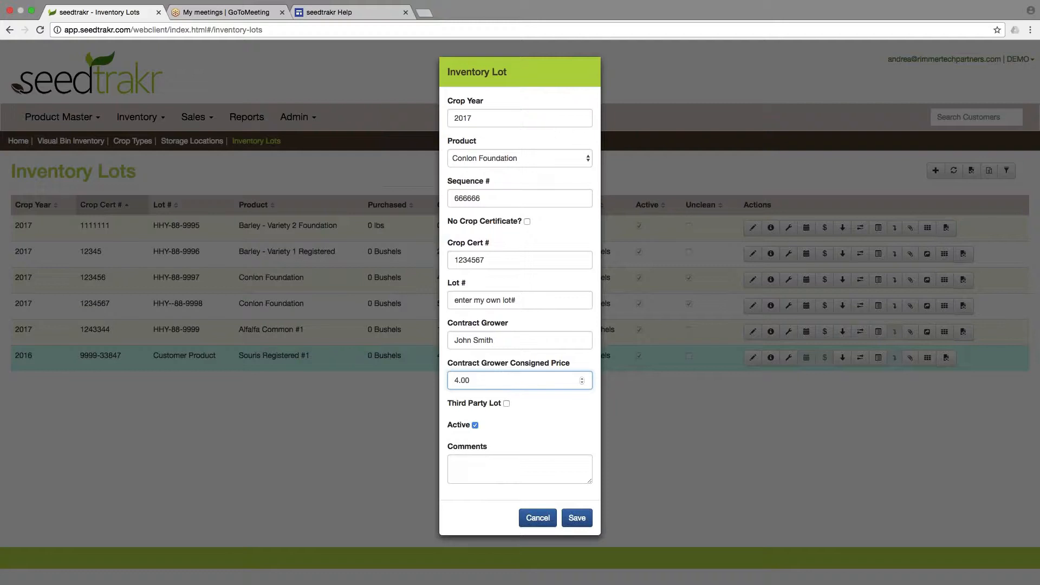
Step: Preview the customer choices for a third-party lot, leaving Third Party Lot unchecked
left_click(507, 403)
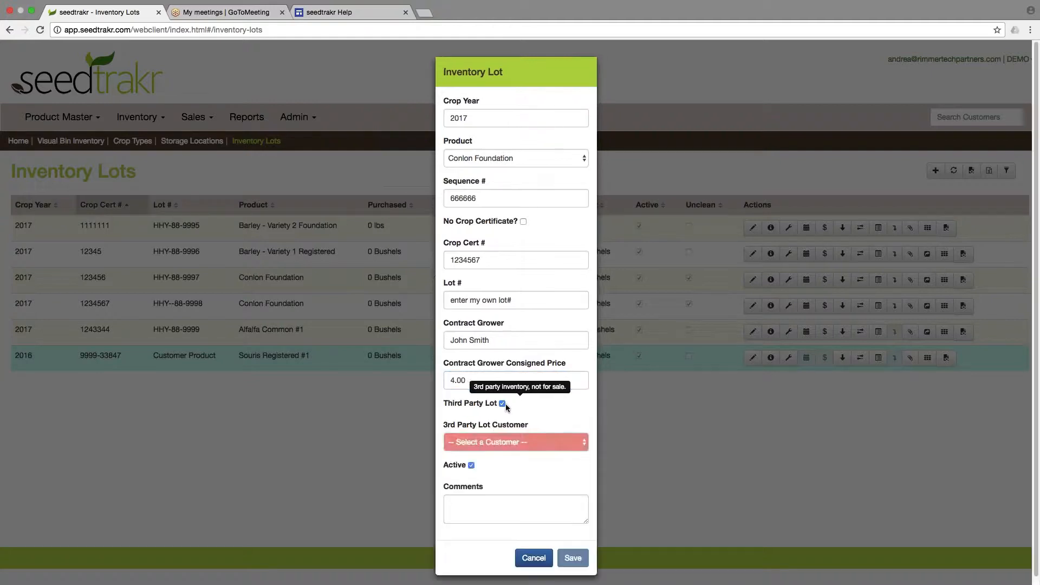
left_click(506, 440)
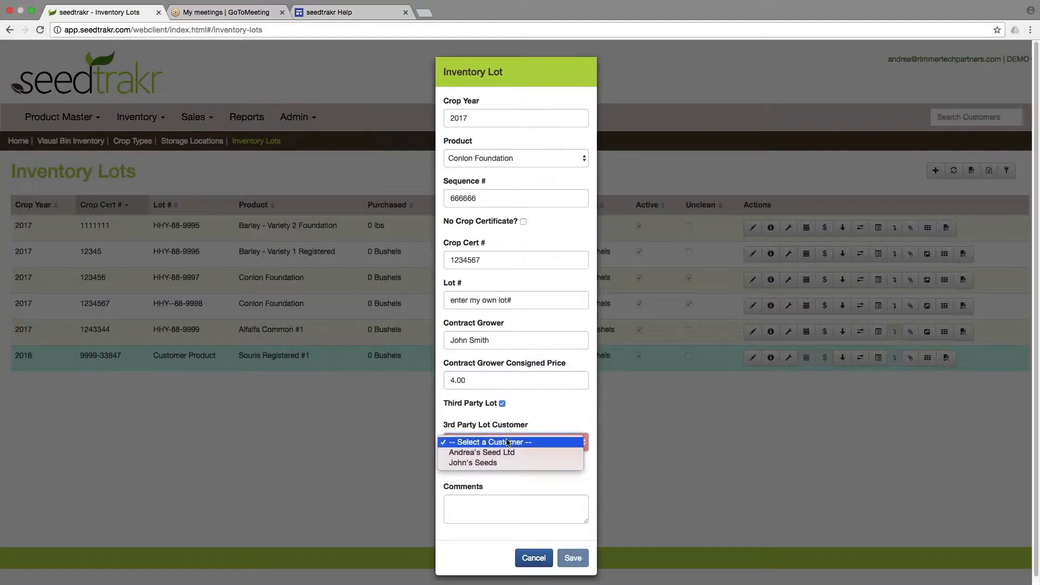
left_click(539, 421)
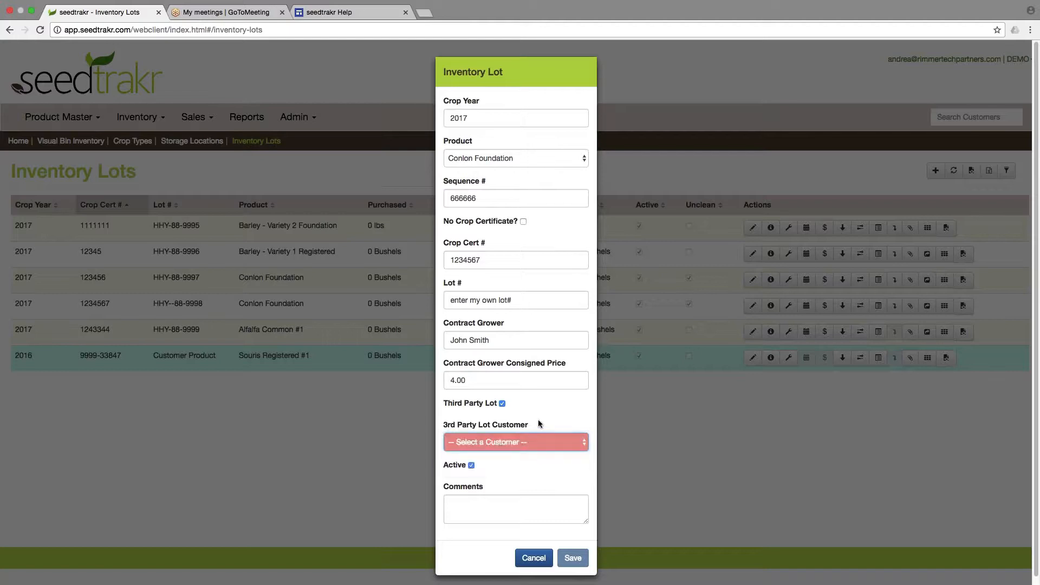
left_click(500, 404)
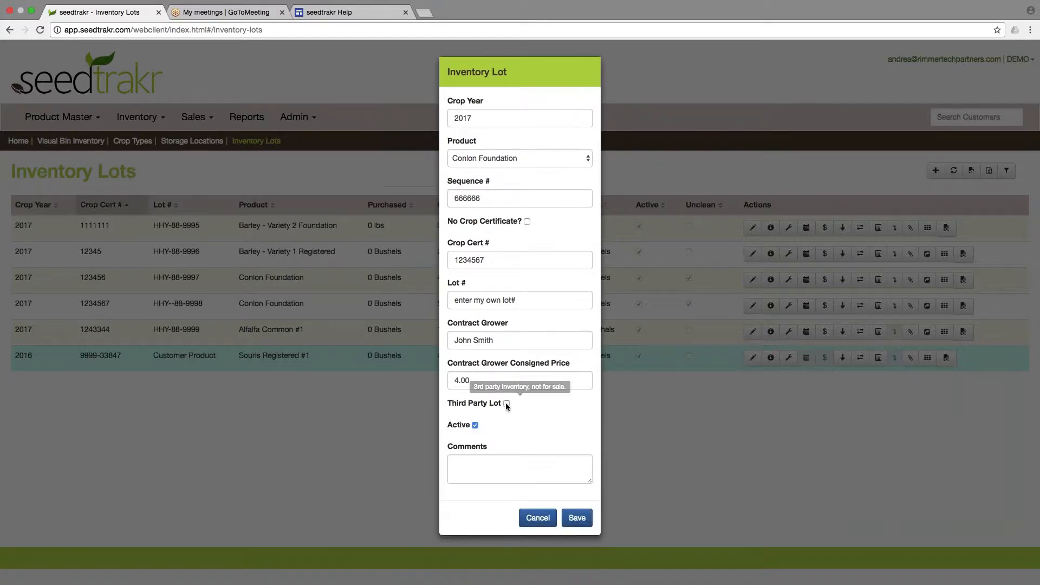
Step: Enter "comments" in the lot's comments and save the inventory lot
left_click(512, 460)
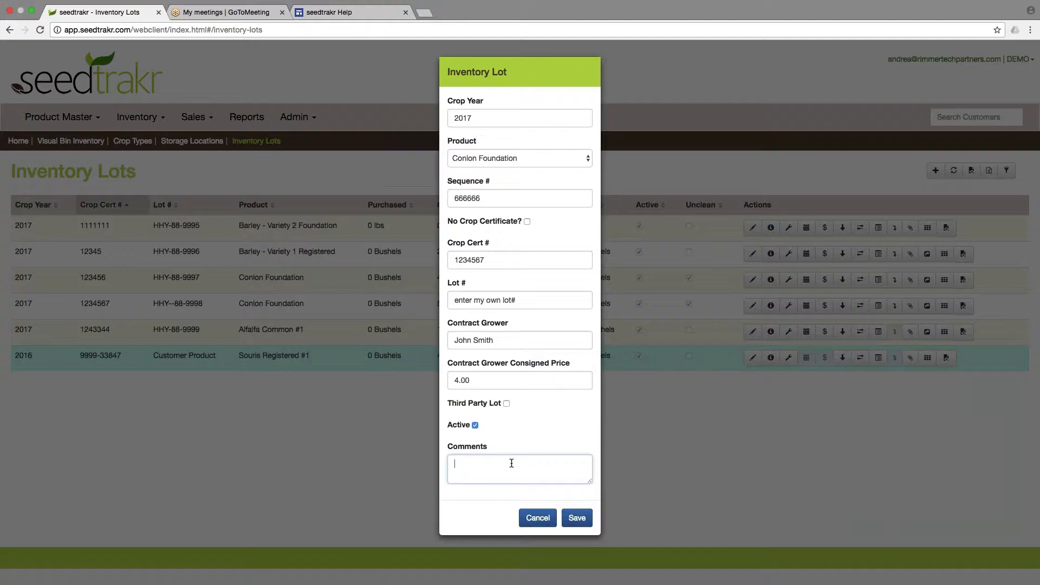
type("comments")
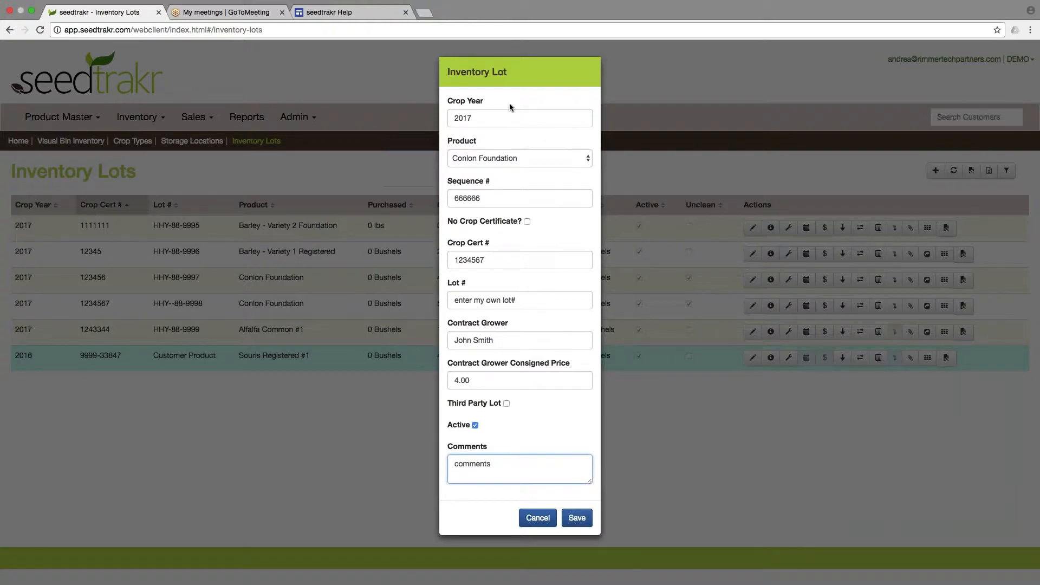
left_click(577, 518)
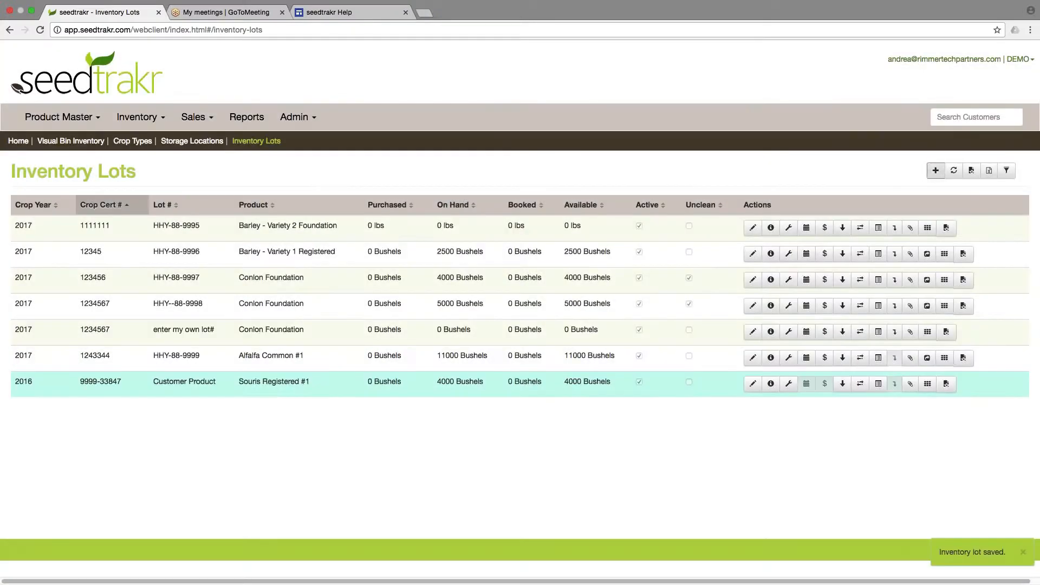
Step: Change the crop certificate number of the "enter my own lot#" Conlon Foundation lot to 55883726 and save the lot
left_click(519, 331)
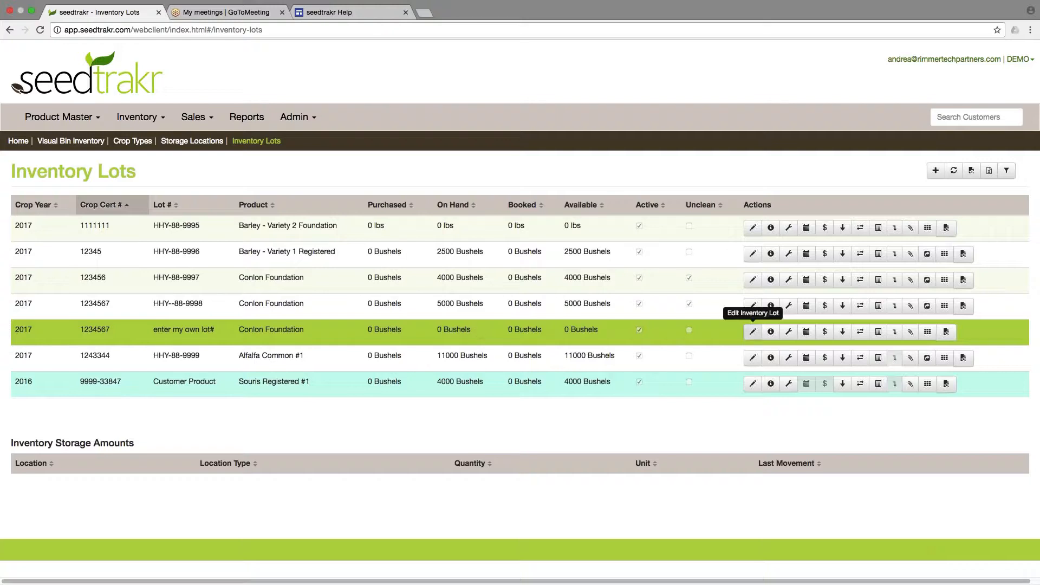
left_click(751, 333)
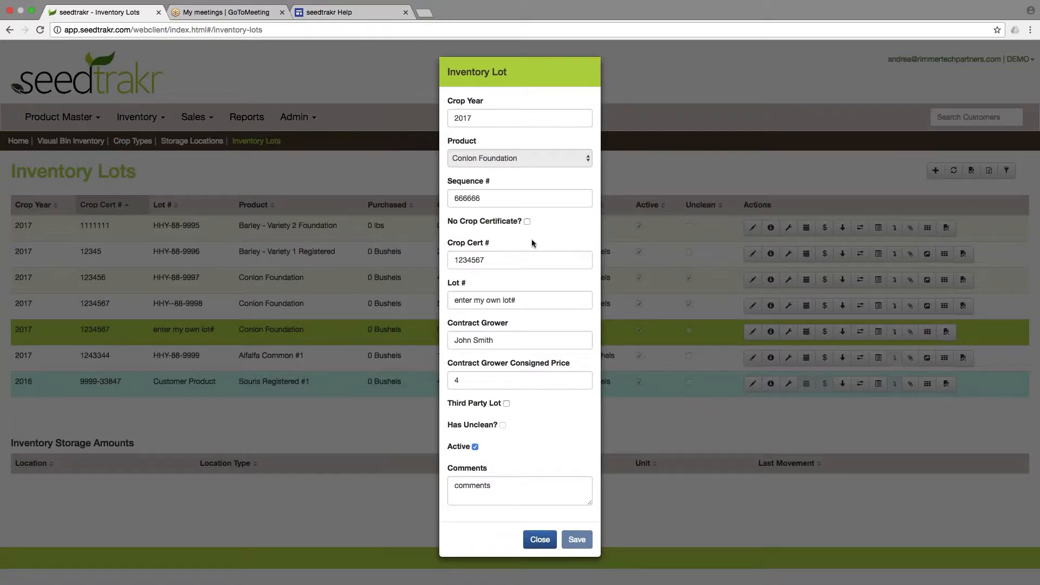
left_click_drag(497, 260, 447, 259)
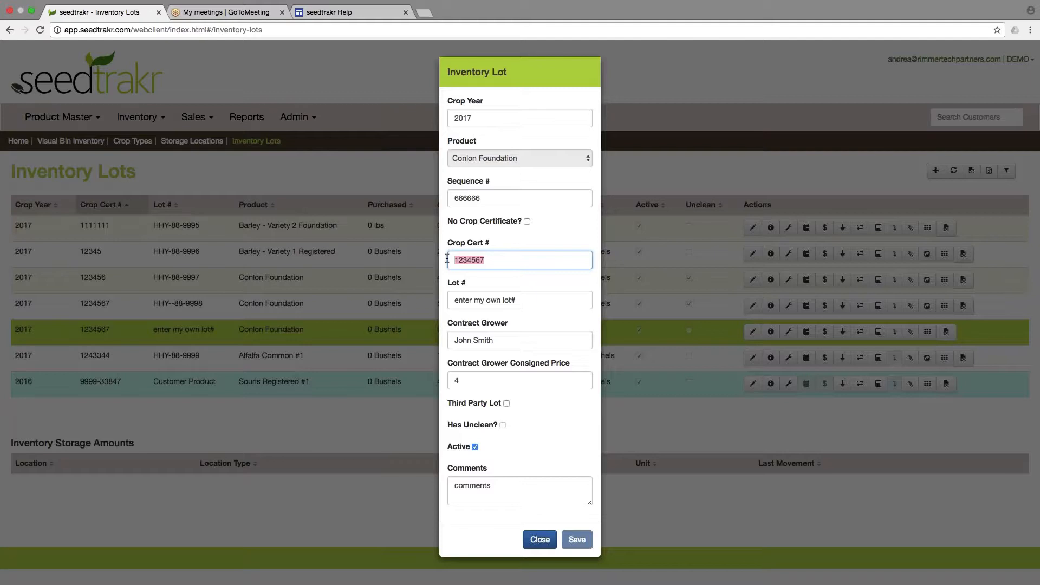
type("55883726")
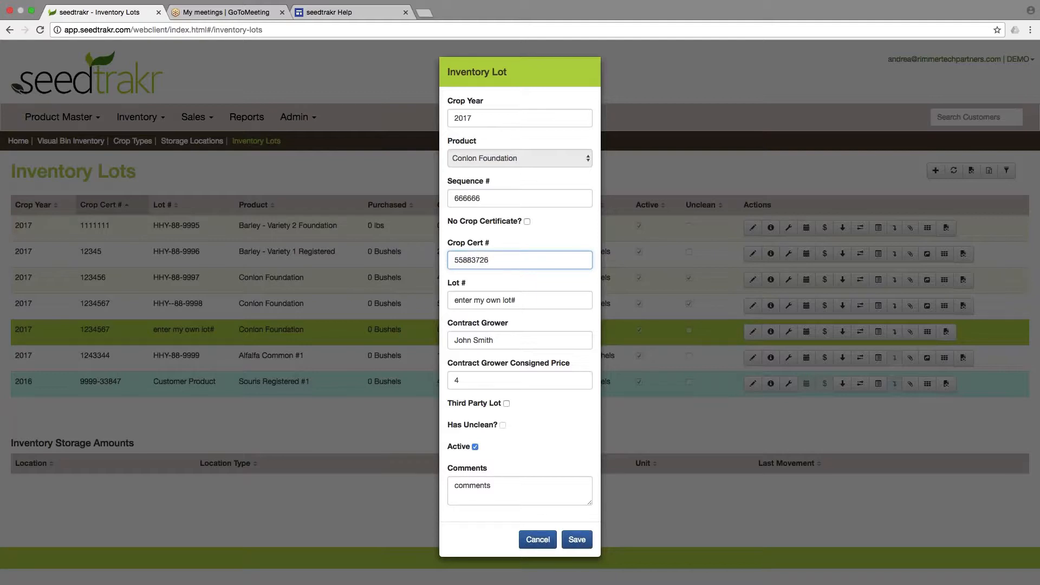
left_click(577, 540)
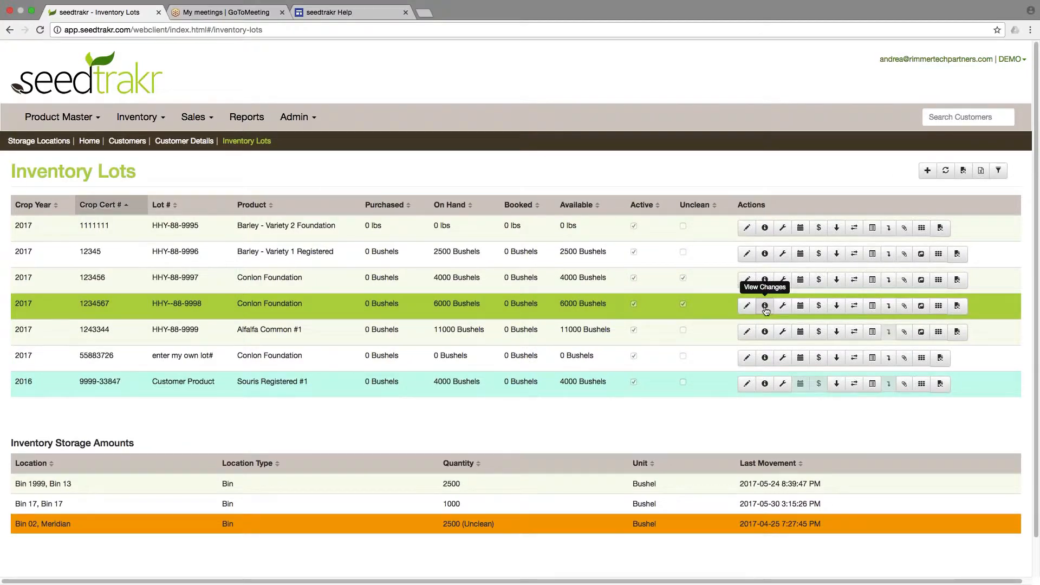
Step: Review the change log of lot HHY--88-9998, examining the properties of its original Add event on the second page
left_click(765, 307)
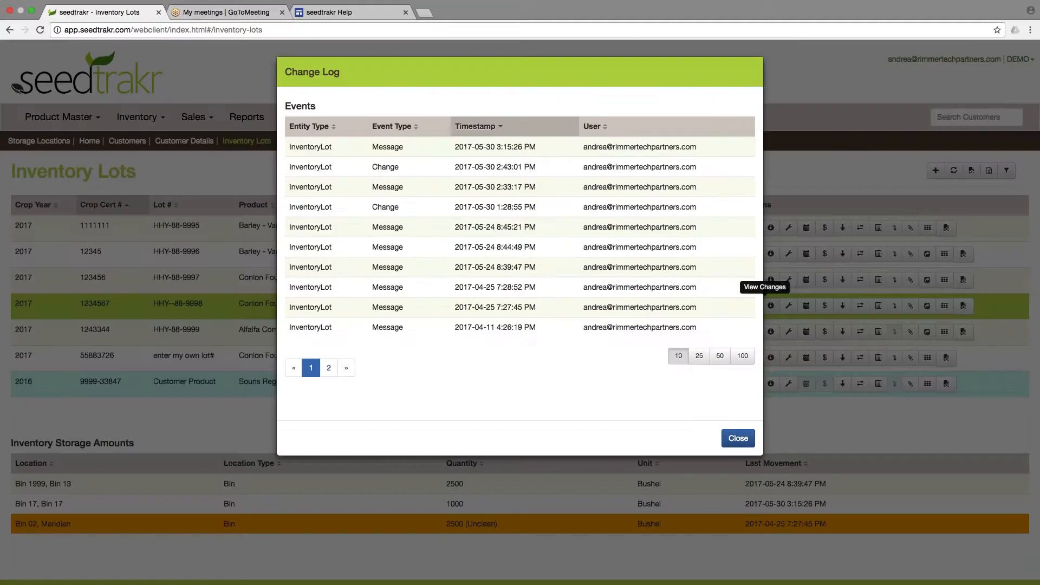
left_click(328, 368)
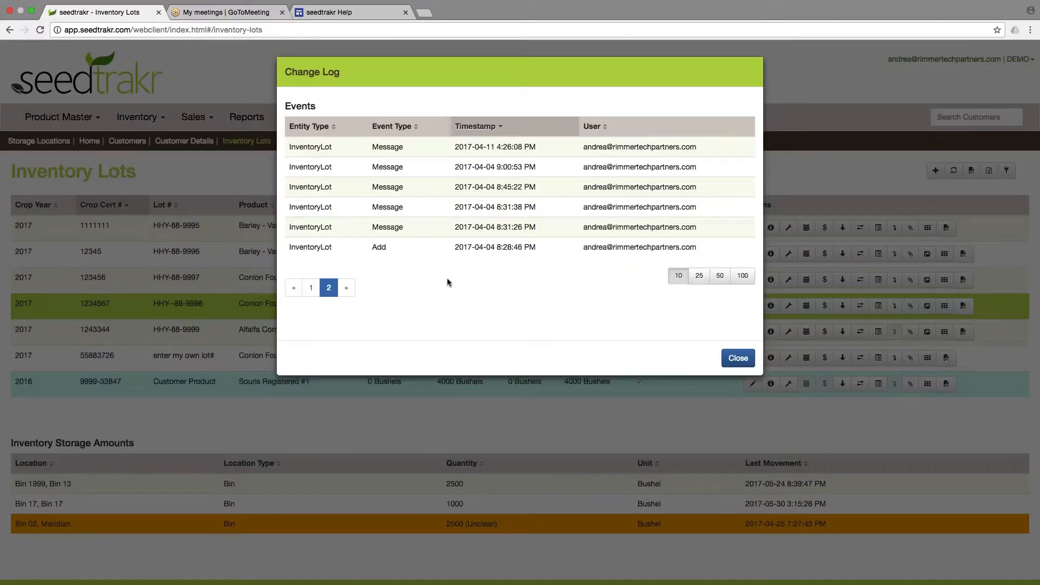
left_click(436, 248)
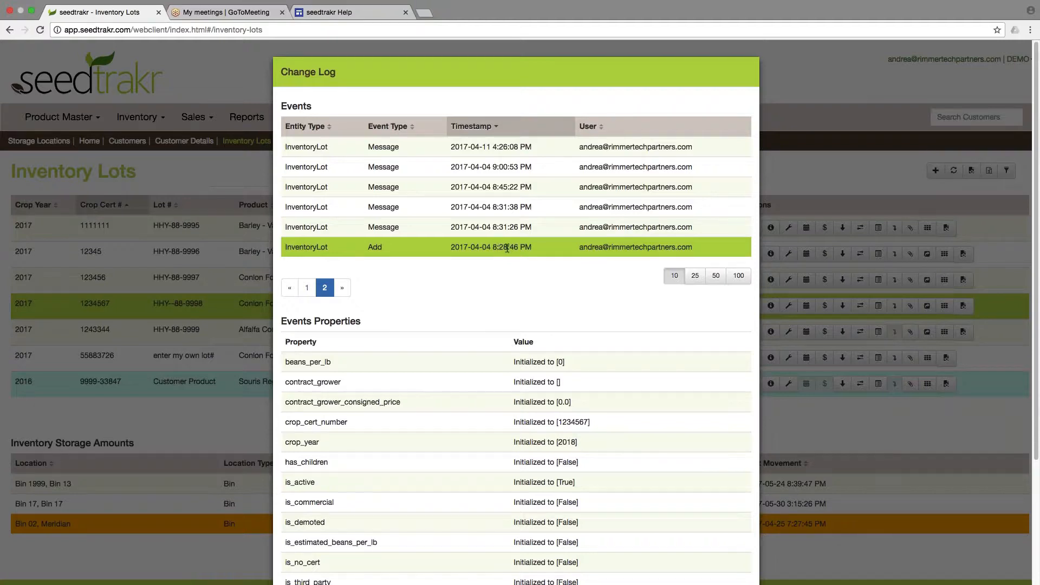
scroll(507, 249, "down", 5)
left_click(734, 550)
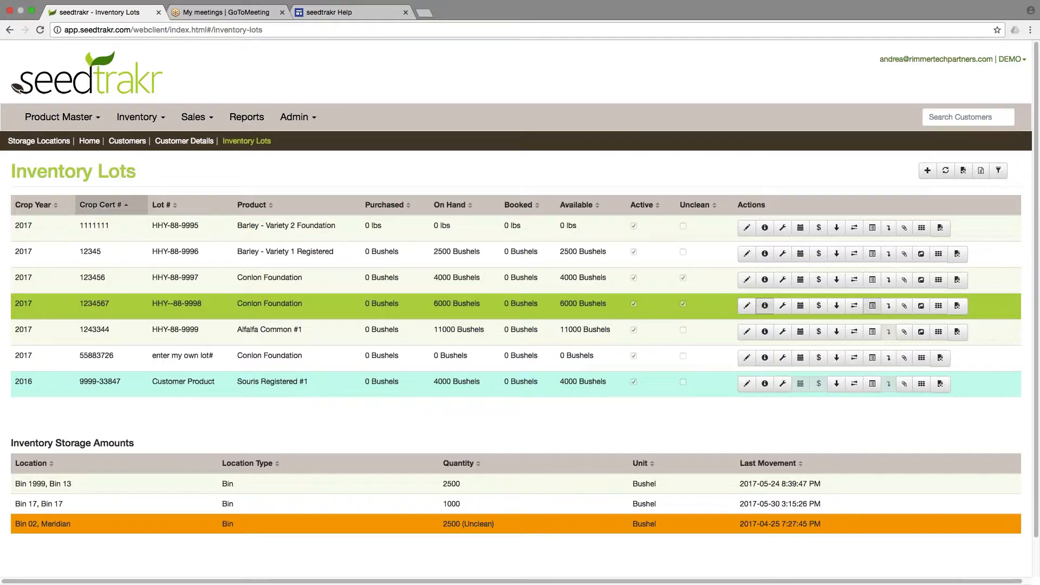
Step: Review the inventory movements of lot HHY--88-9998, including the comment on the latest receiving entry, and close the list
left_click(872, 308)
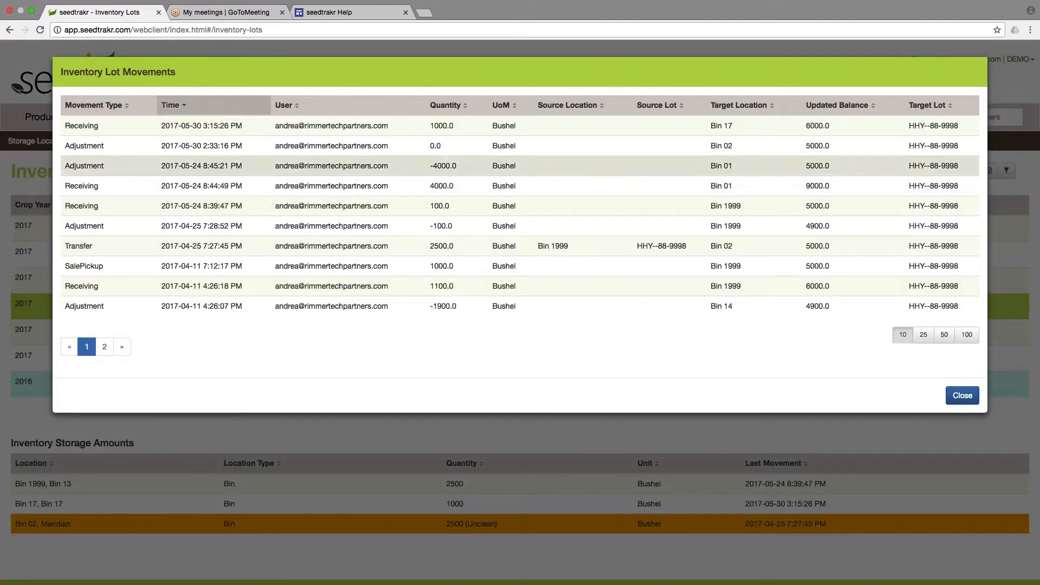
mouse_move(344, 124)
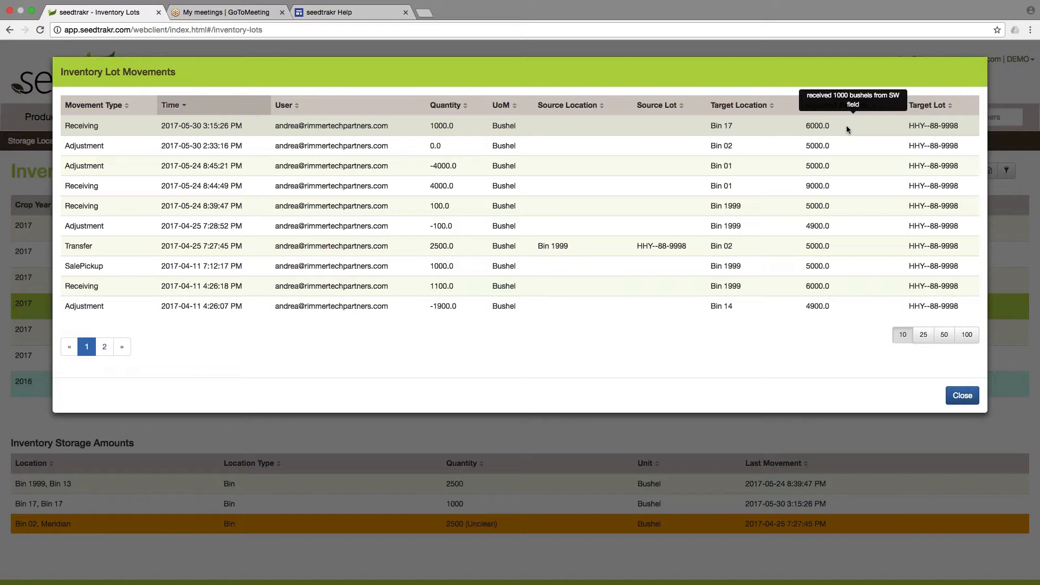
left_click(961, 395)
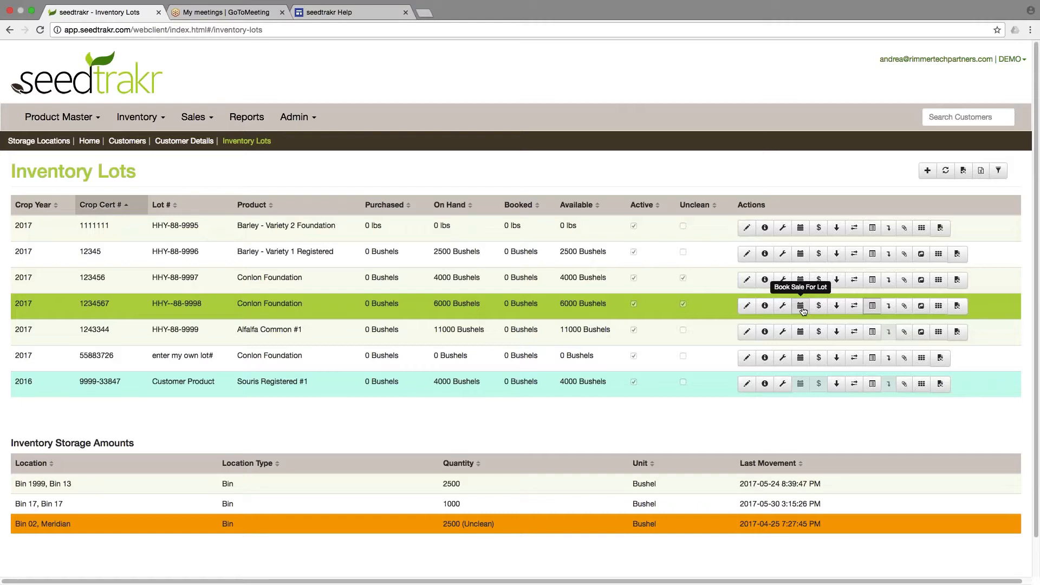
Step: Attach the crop inspection report PDF from the Desktop to Conlon Foundation lot HHY--88-9998
left_click(903, 305)
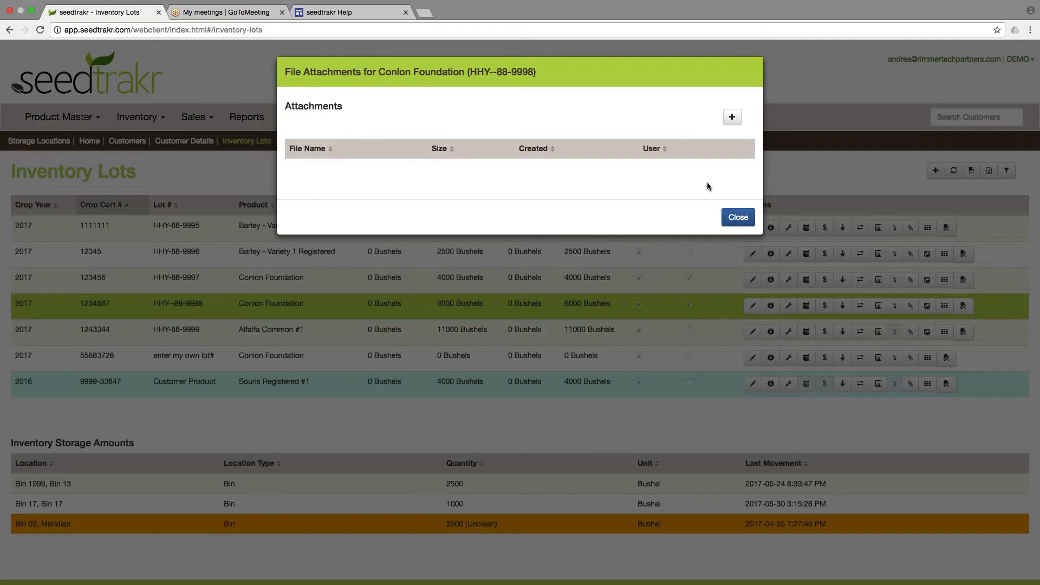
left_click(732, 117)
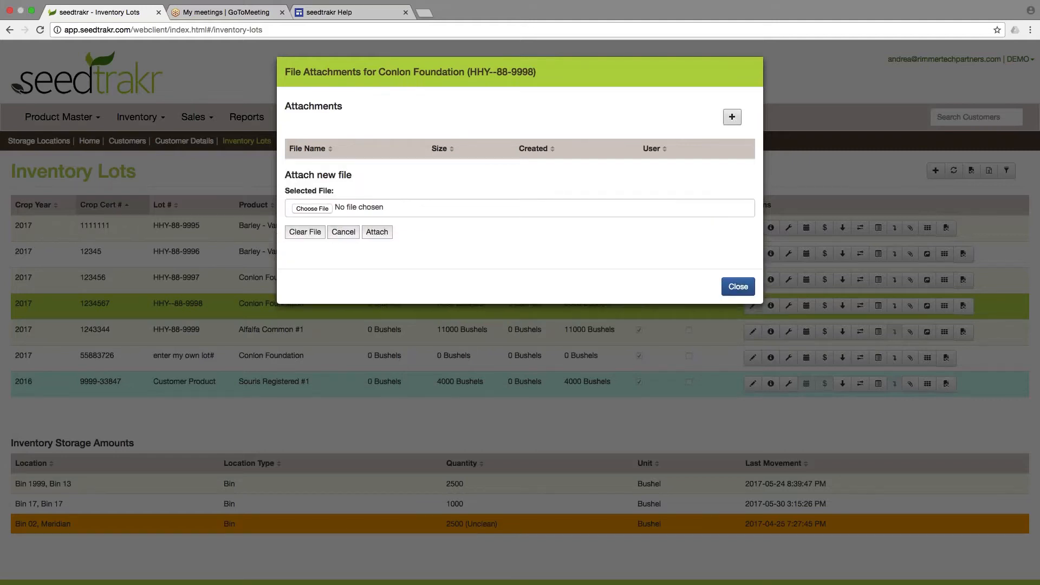
left_click(313, 209)
left_click(241, 114)
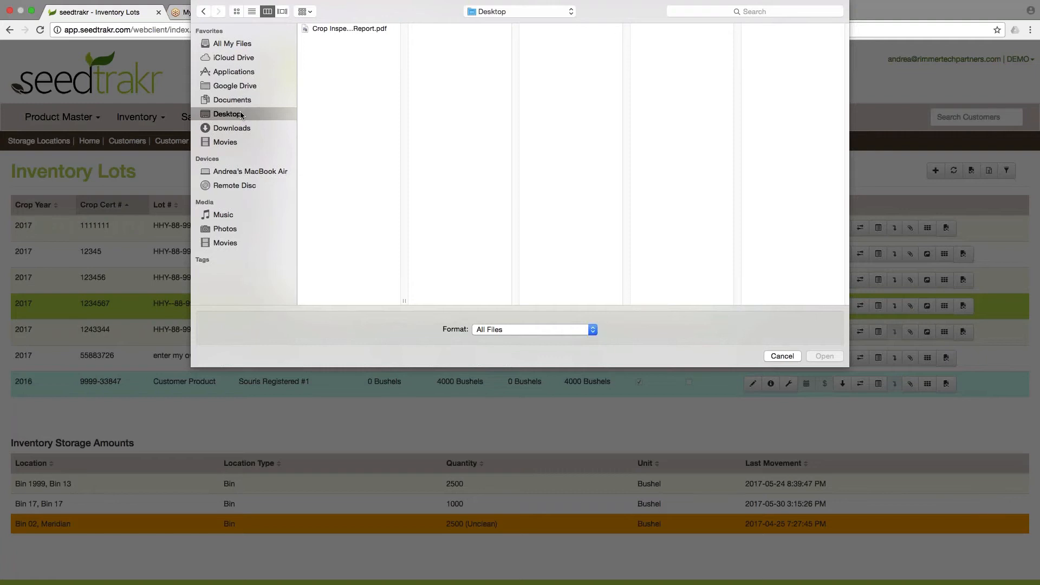
left_click(347, 29)
left_click(824, 356)
left_click(376, 232)
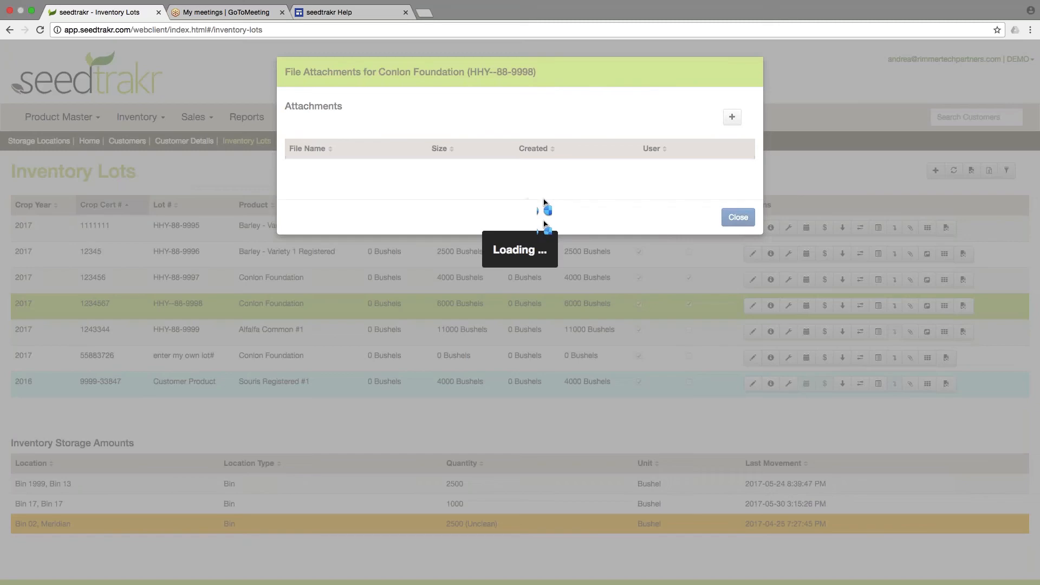